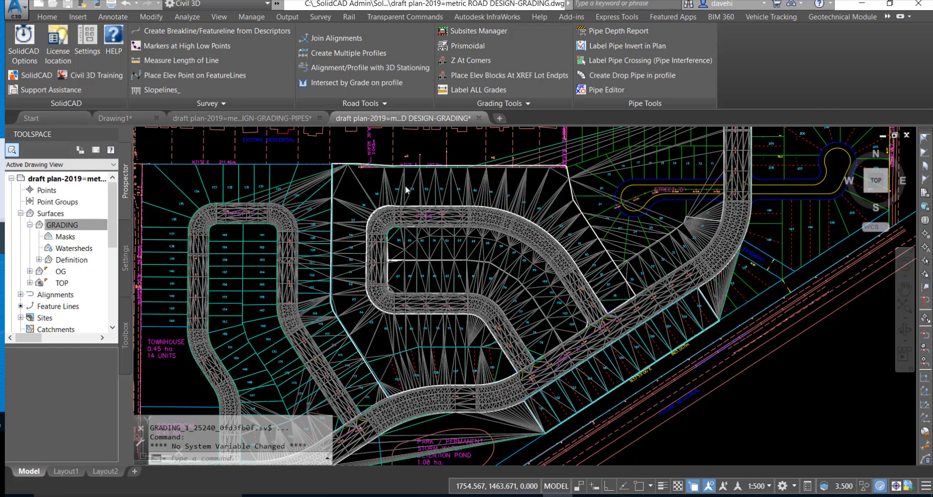
- Set the GRADING surface's display style to Border Only in its surface properties
{"action": "left_click", "coordinate": [59, 226]}
{"action": "left_click", "coordinate": [59, 274]}
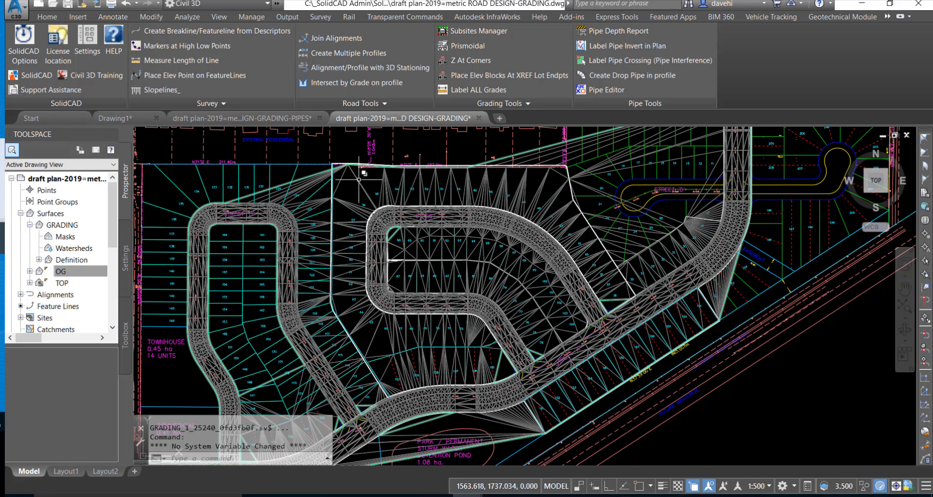
{"action": "left_click", "coordinate": [359, 179]}
{"action": "right_click", "coordinate": [358, 180]}
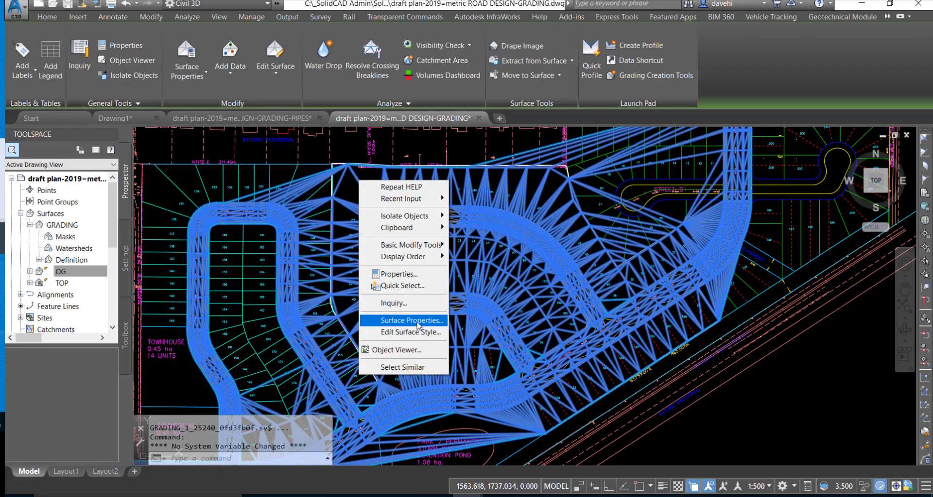
{"action": "left_click", "coordinate": [418, 320]}
{"action": "left_click", "coordinate": [427, 250]}
{"action": "left_click", "coordinate": [327, 275]}
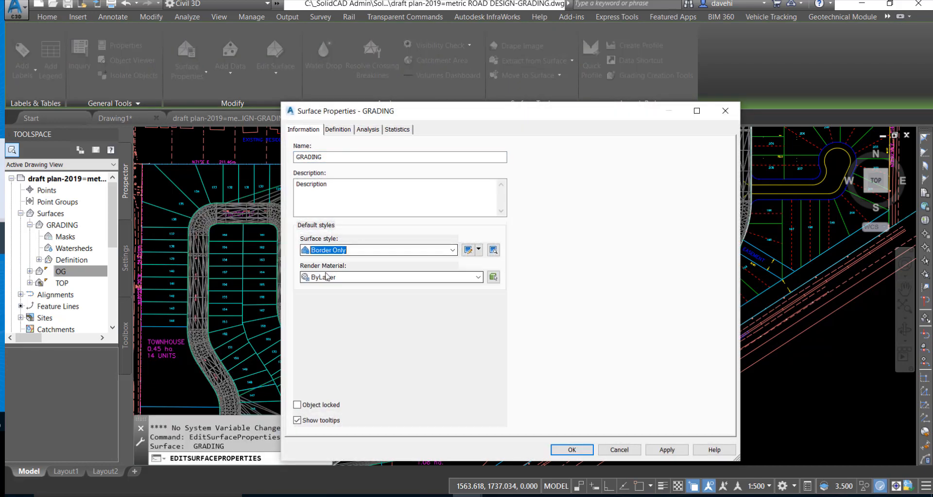
{"action": "left_click", "coordinate": [567, 451]}
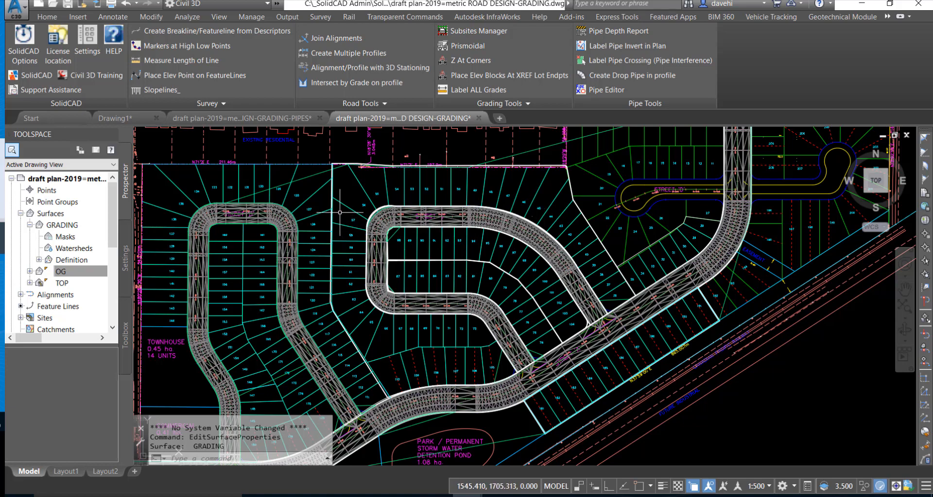
- Open the Subsites Manager and start a new, empty subsite list
{"action": "left_click", "coordinate": [499, 31]}
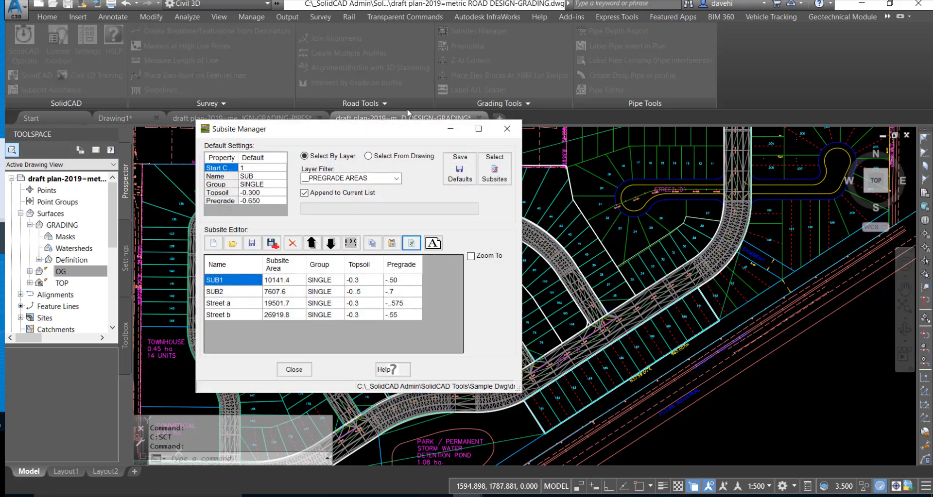
{"action": "left_click_drag", "start_coordinate": [402, 132], "coordinate": [376, 89]}
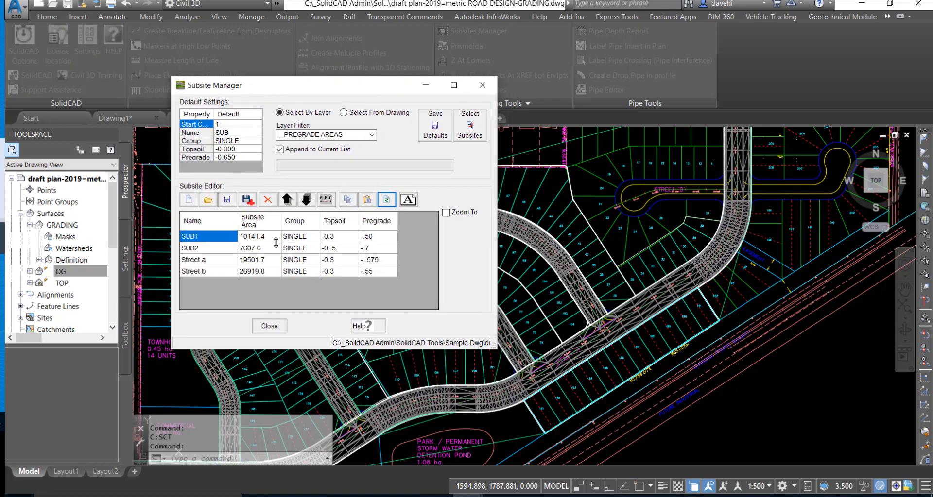
{"action": "left_click", "coordinate": [188, 204]}
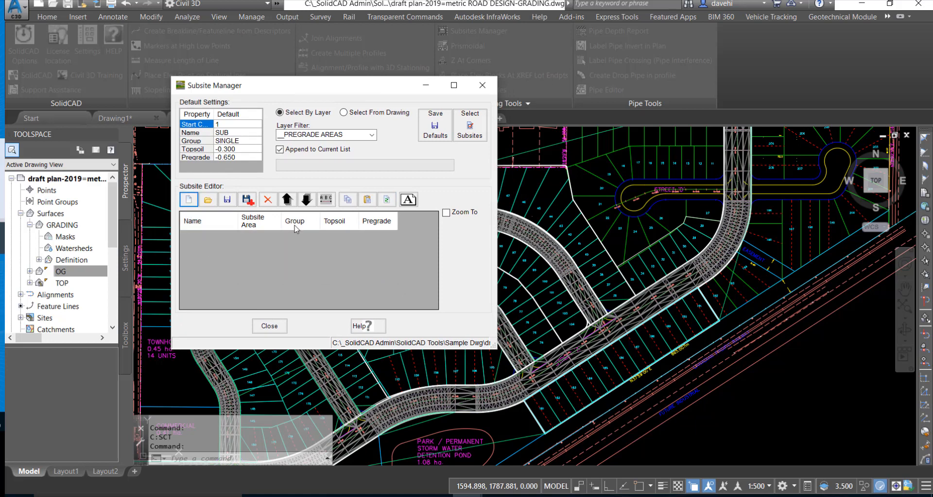
{"action": "left_click_drag", "start_coordinate": [351, 89], "coordinate": [337, 83]}
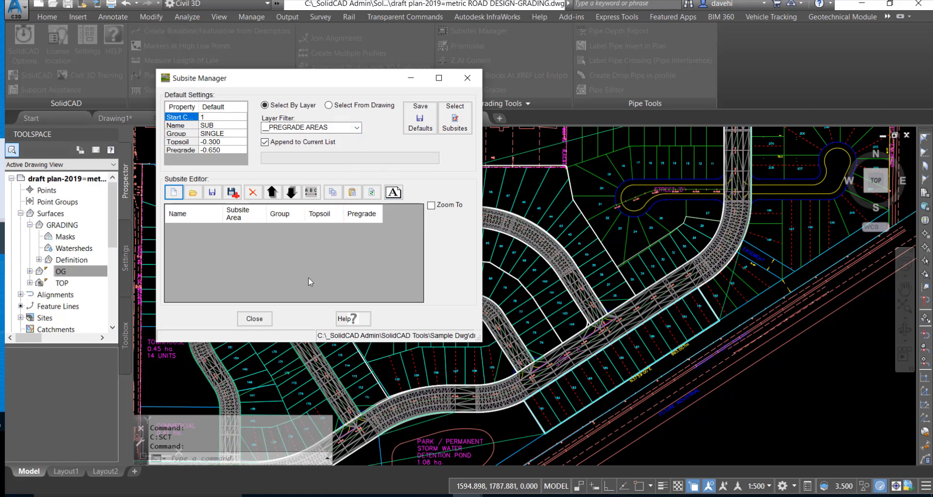
- Choose to select subsites from the drawing and pick the polyline bounding the loop street around lots 87 and 88
{"action": "left_click", "coordinate": [329, 105]}
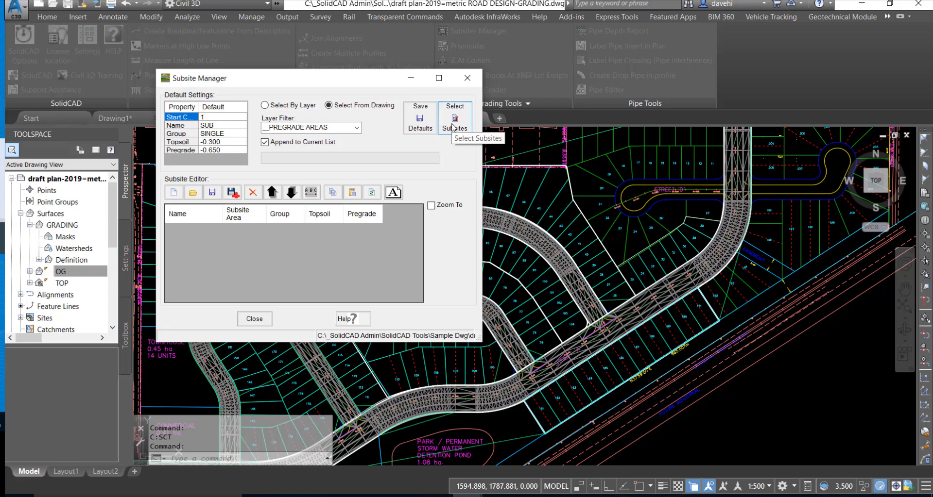
{"action": "left_click", "coordinate": [454, 122]}
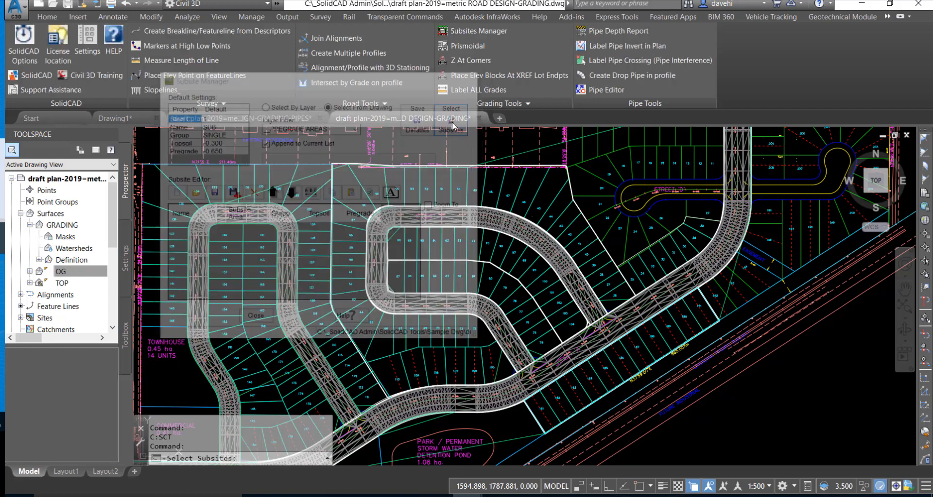
{"action": "scroll", "coordinate": [423, 305], "scroll_direction": "up", "scroll_amount": 10}
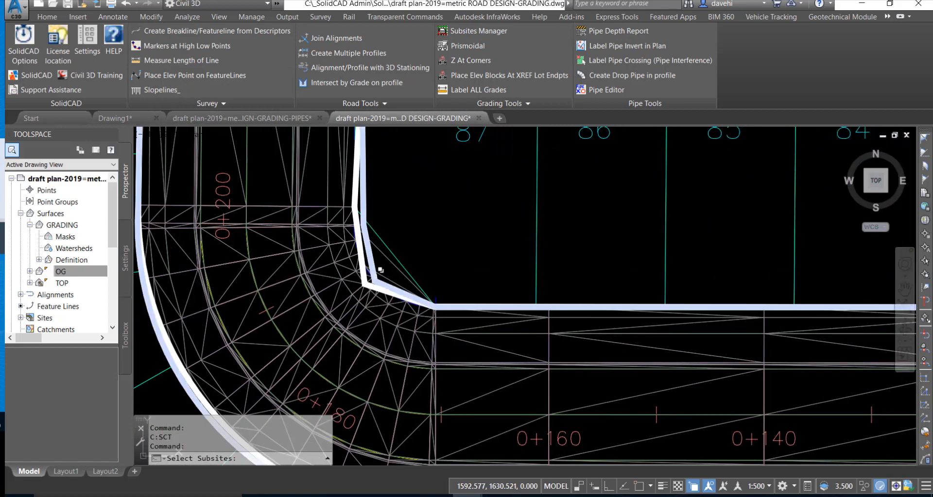
{"action": "scroll", "coordinate": [370, 253], "scroll_direction": "down", "scroll_amount": 5}
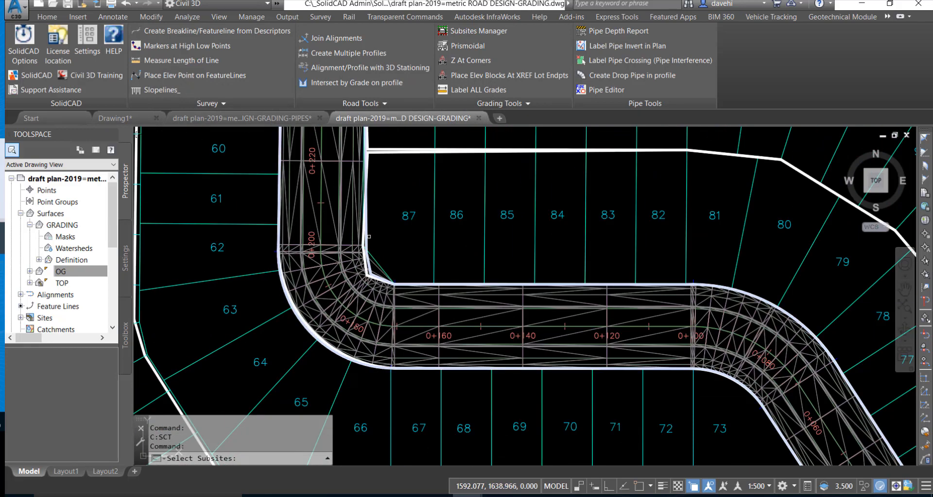
{"action": "left_click", "coordinate": [460, 254]}
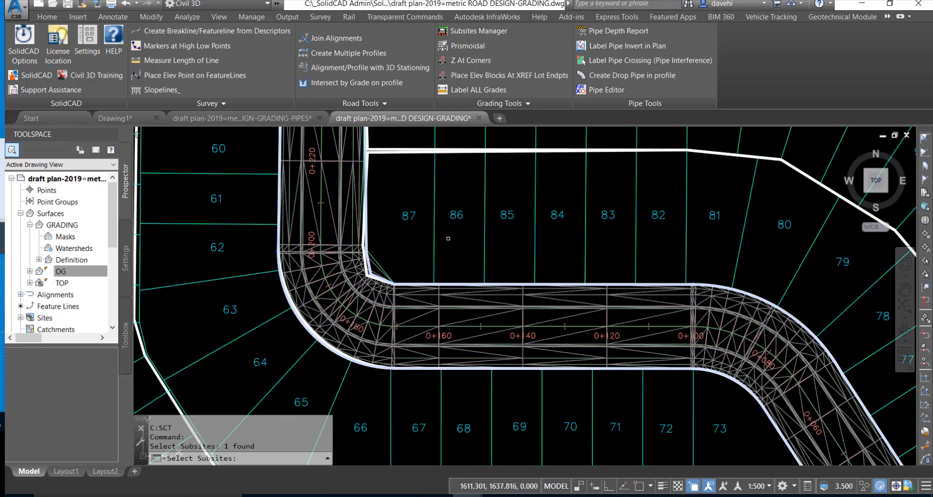
{"action": "scroll", "coordinate": [425, 174], "scroll_direction": "down", "scroll_amount": 3}
{"action": "middle_click_drag", "start_coordinate": [424, 185], "coordinate": [402, 297]}
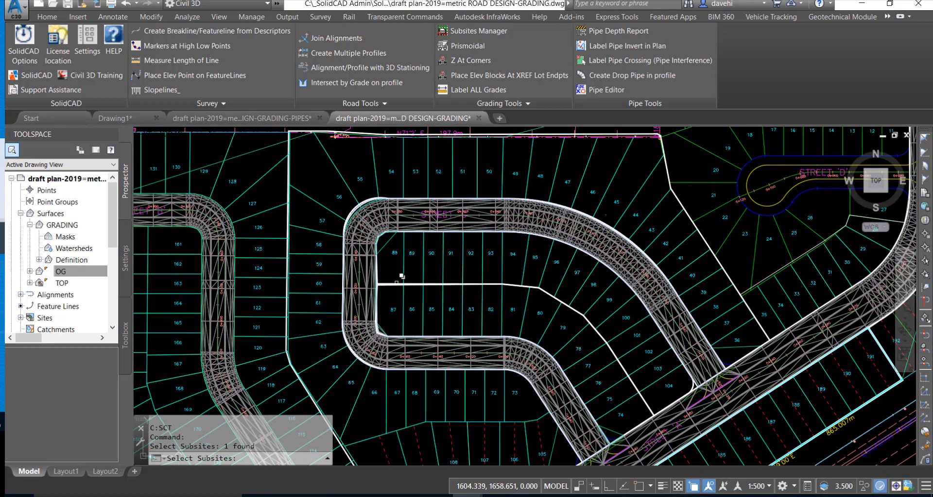
- Add the 2D polylines enclosing the lot 88 block and the lot 87 block to the subsite selection, and finish selecting
{"action": "scroll", "coordinate": [388, 264], "scroll_direction": "up", "scroll_amount": 5}
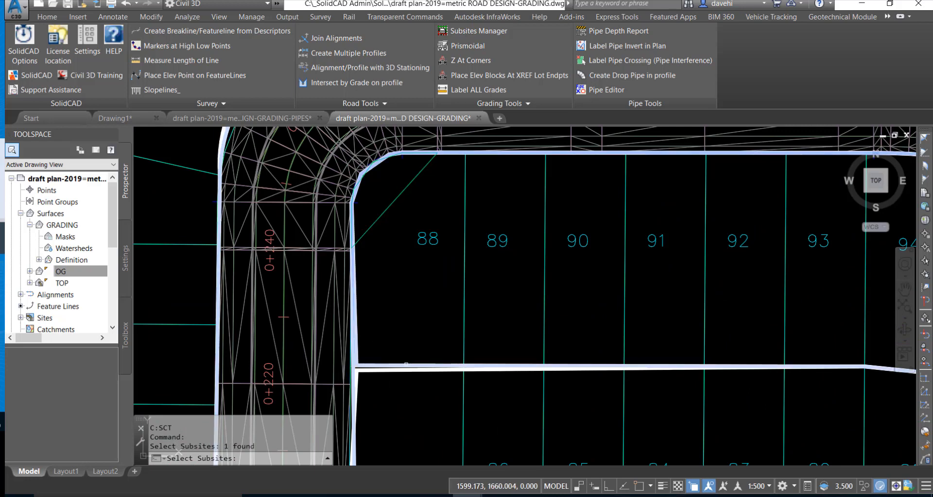
{"action": "left_click", "coordinate": [406, 364]}
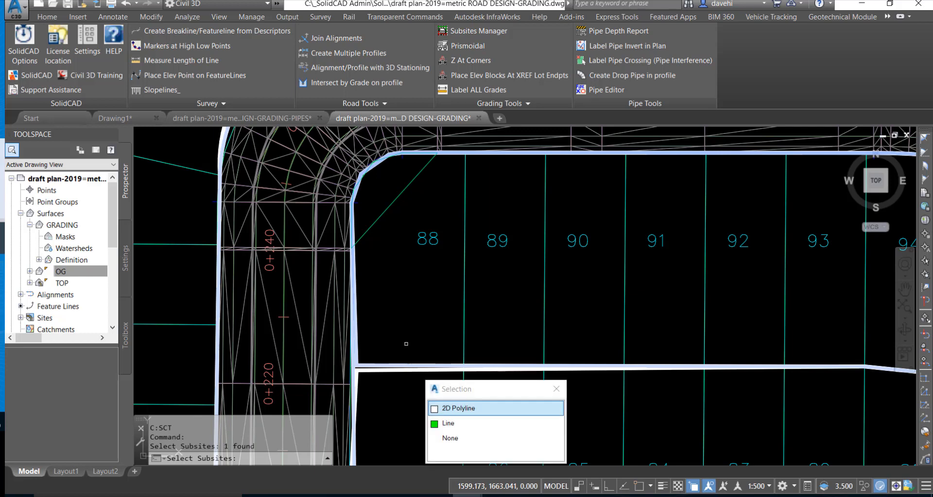
{"action": "left_click", "coordinate": [461, 409]}
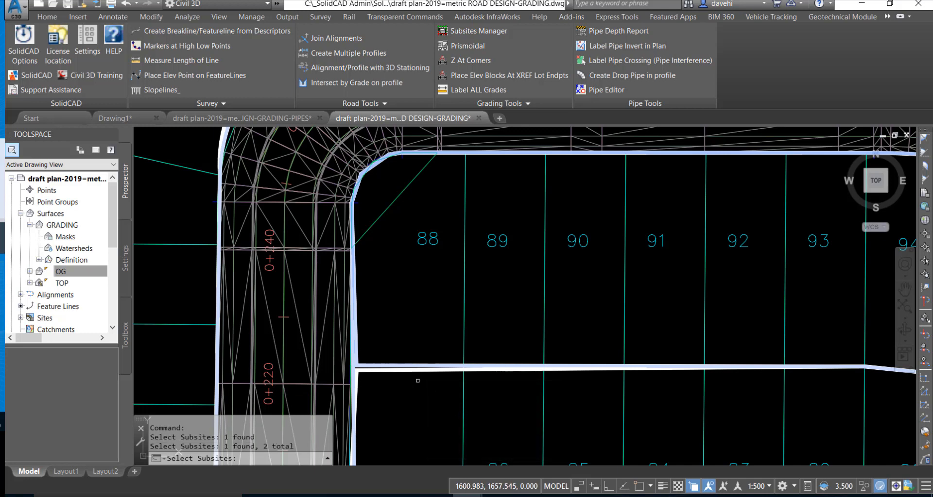
{"action": "left_click", "coordinate": [403, 373]}
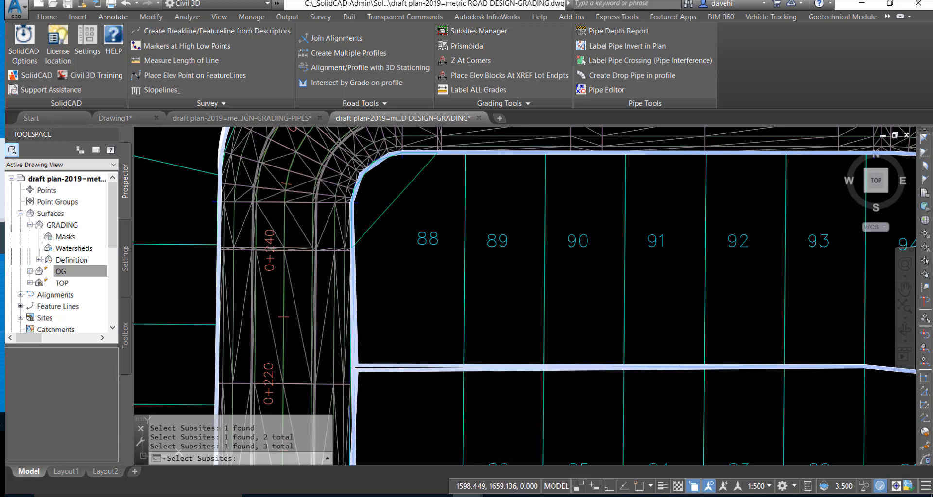
{"action": "scroll", "coordinate": [406, 370], "scroll_direction": "down", "scroll_amount": 5}
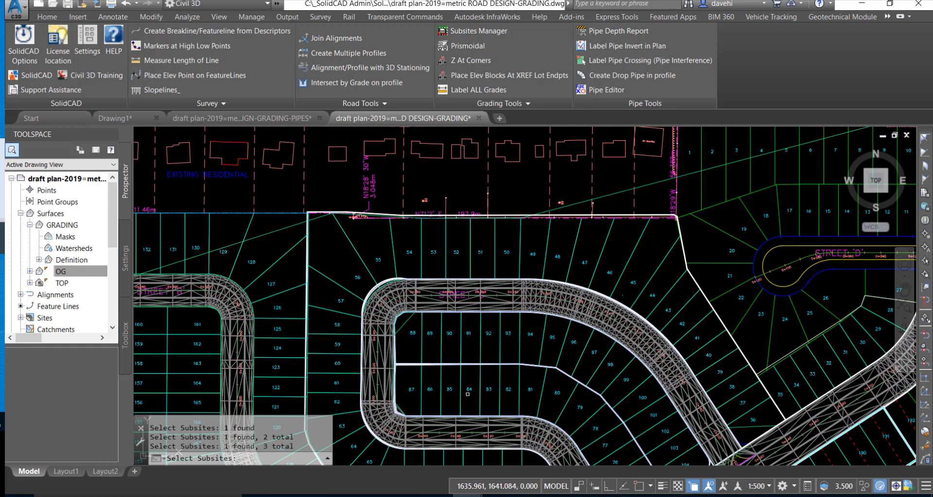
{"action": "key", "text": "Return"}
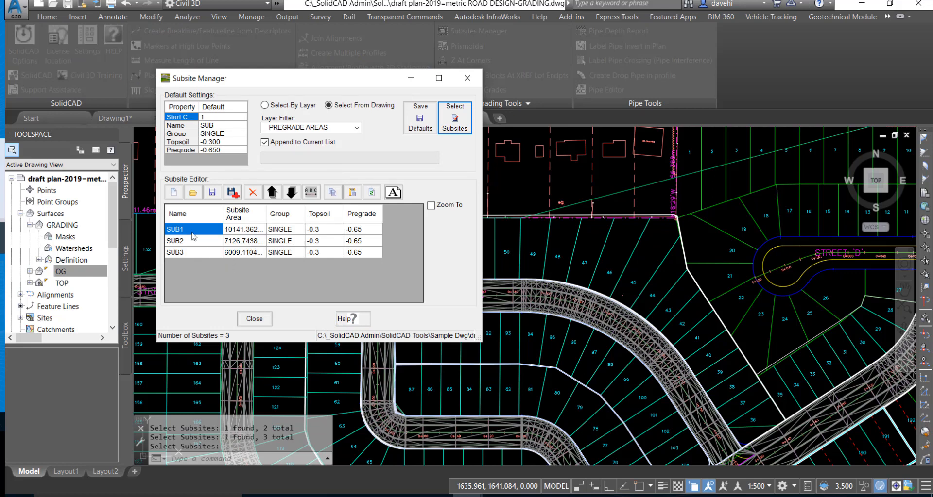
- Rename the first subsite, SUB1, as "street c"
{"action": "left_click", "coordinate": [192, 231]}
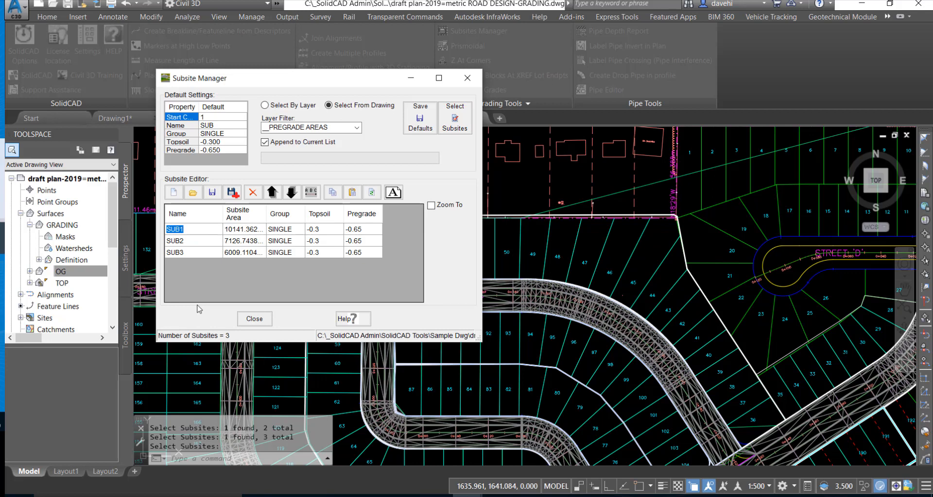
{"action": "type", "text": "street c"}
{"action": "left_click", "coordinate": [193, 243]}
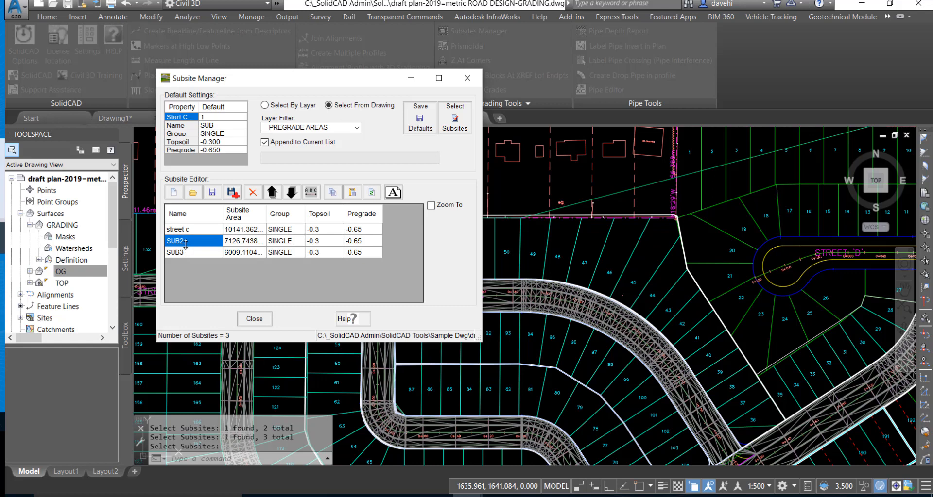
- Set the pregrade of the street c subsite to -0.5
{"action": "left_click_drag", "start_coordinate": [314, 83], "coordinate": [306, 71]}
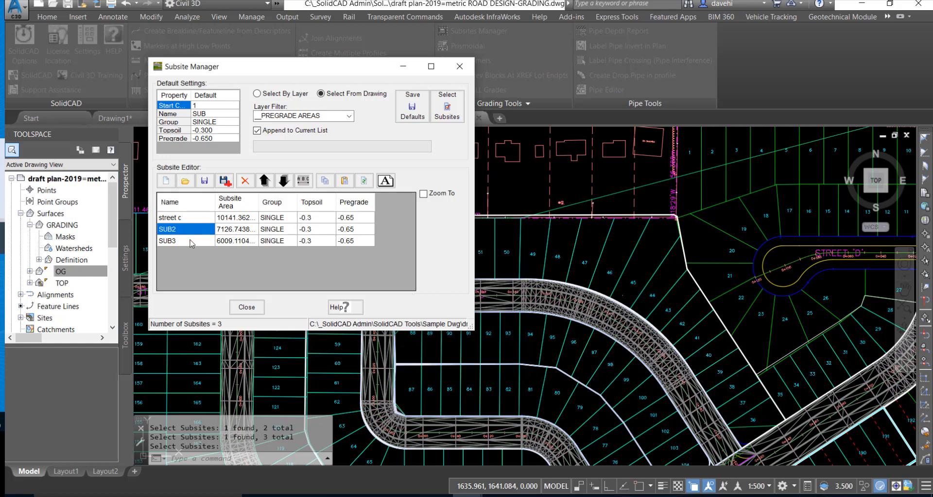
{"action": "left_click", "coordinate": [316, 217]}
{"action": "left_click", "coordinate": [316, 217]}
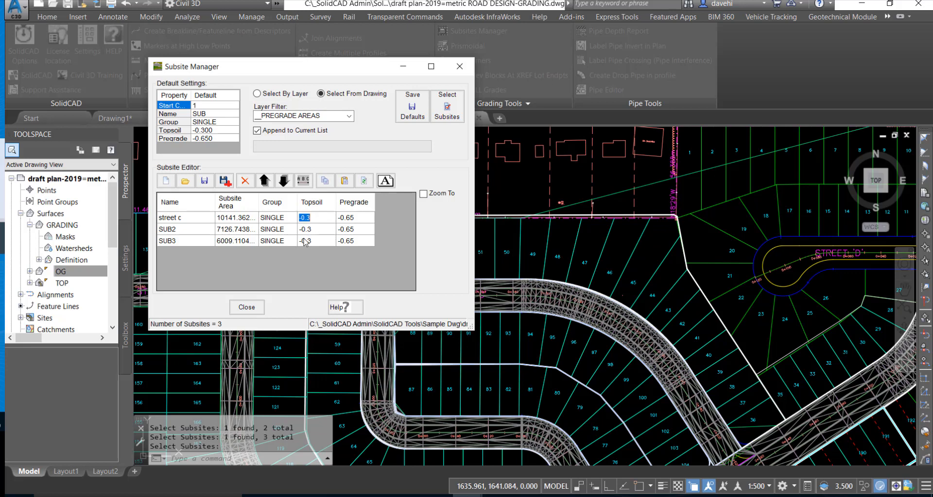
{"action": "left_click", "coordinate": [363, 220]}
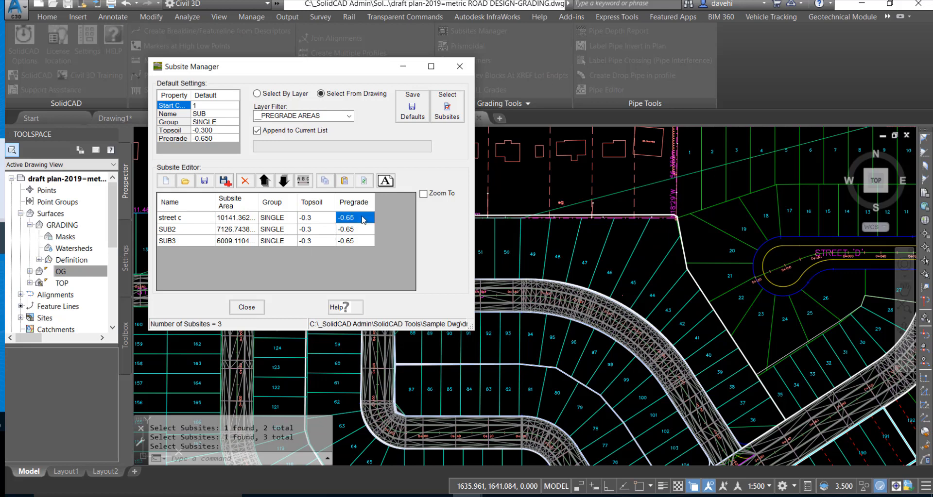
{"action": "left_click", "coordinate": [363, 219]}
{"action": "double_click", "coordinate": [347, 217]}
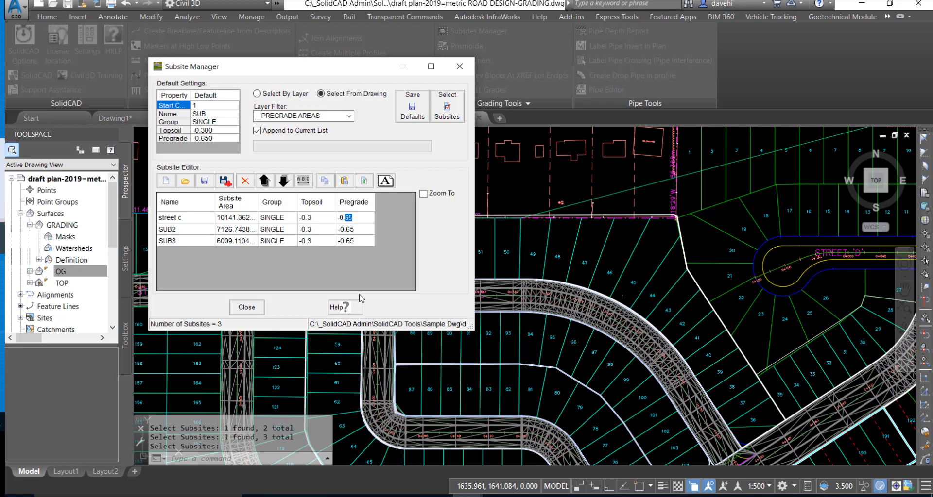
{"action": "type", "text": ".5"}
{"action": "key", "text": "Left"}
{"action": "key", "text": "BackSpace"}
- Set the pregrade of SUB2 to -0.55 and of SUB3 to -0.75
{"action": "left_click", "coordinate": [359, 229]}
{"action": "double_click", "coordinate": [358, 229]}
{"action": "key", "text": "BackSpace"}
{"action": "double_click", "coordinate": [355, 241]}
{"action": "left_click_drag", "start_coordinate": [357, 244], "coordinate": [348, 242]}
{"action": "type", "text": ".75"}
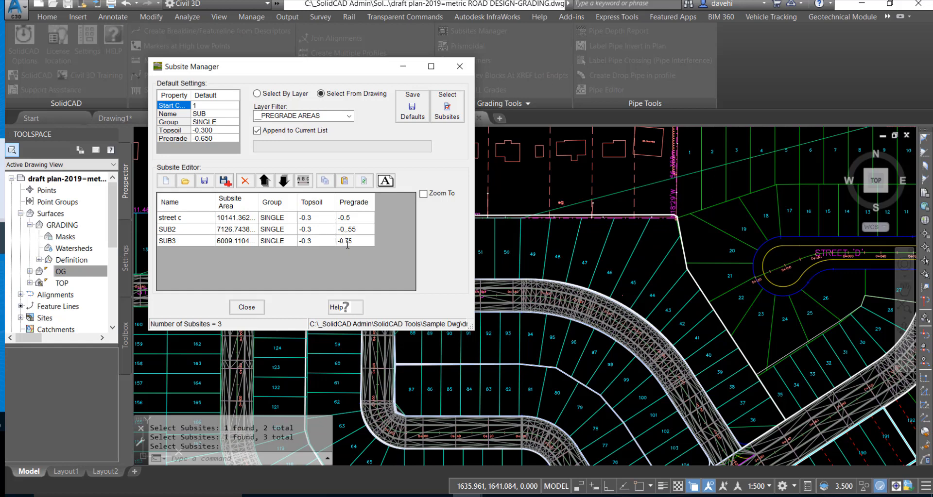
- Save the subsite list, save a copy as "draft plan-2019=metric ROAD DESIGN-GRADING-Subsites-test.asc", and close the Subsite Manager
{"action": "left_click", "coordinate": [210, 184]}
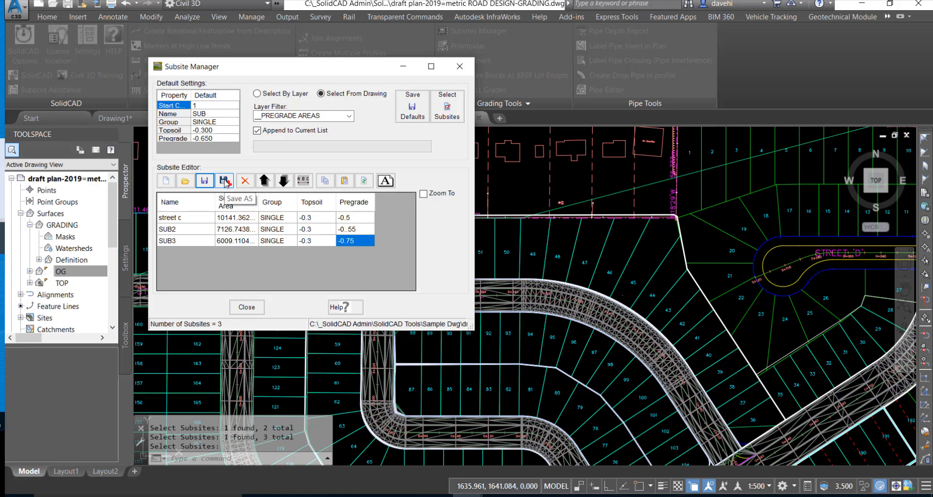
{"action": "left_click", "coordinate": [225, 182]}
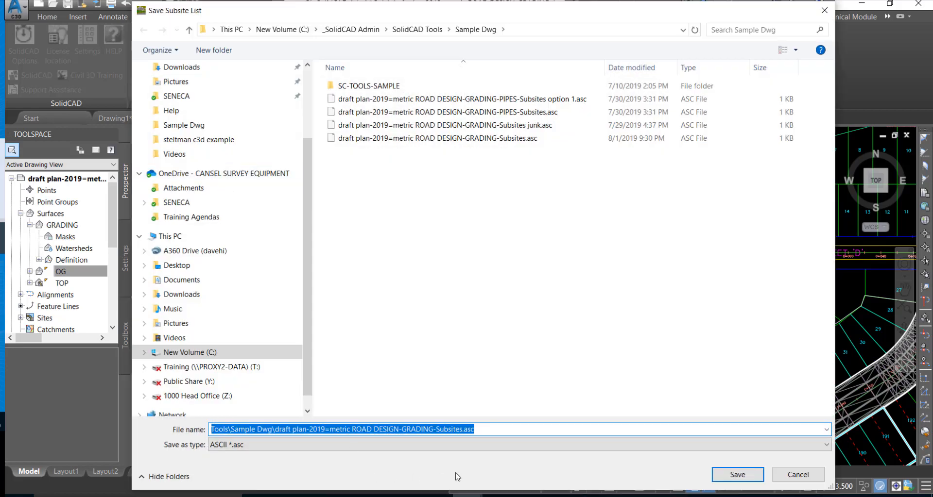
{"action": "left_click", "coordinate": [461, 430]}
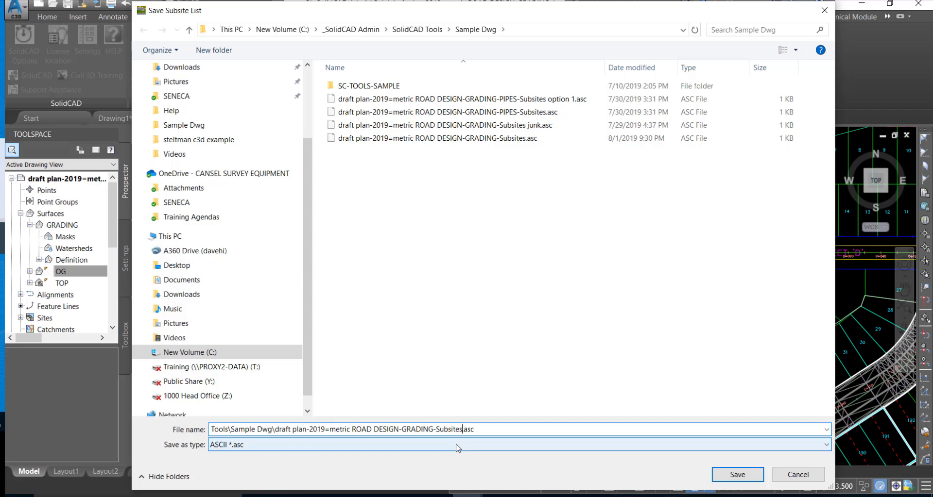
{"action": "type", "text": "-test"}
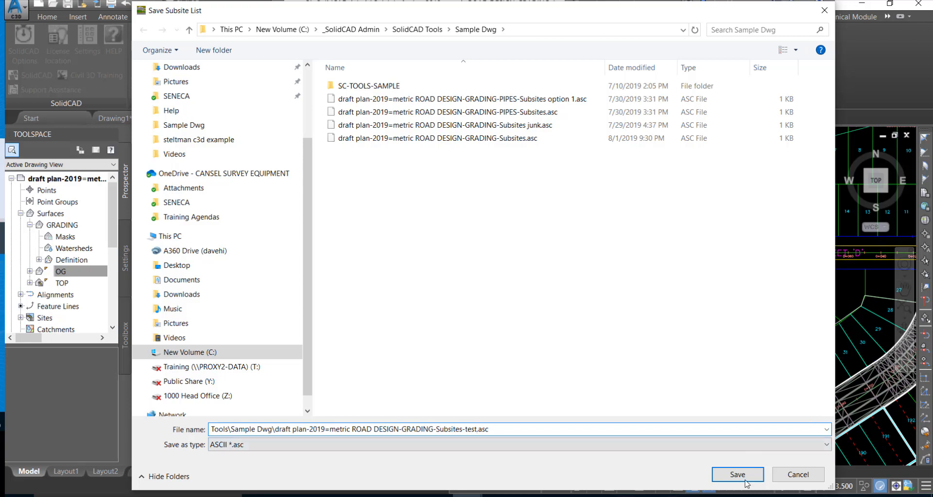
{"action": "left_click", "coordinate": [745, 482]}
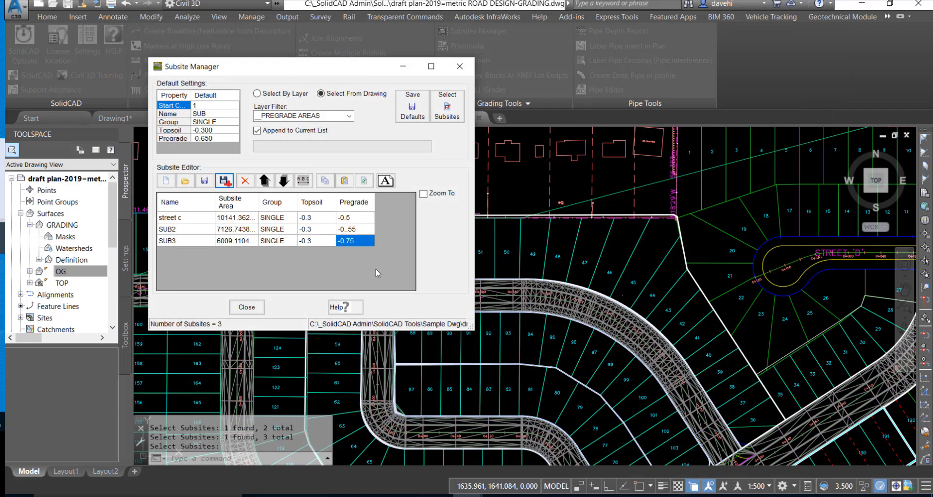
{"action": "left_click", "coordinate": [247, 307]}
{"action": "scroll", "coordinate": [474, 305], "scroll_direction": "down", "scroll_amount": 2}
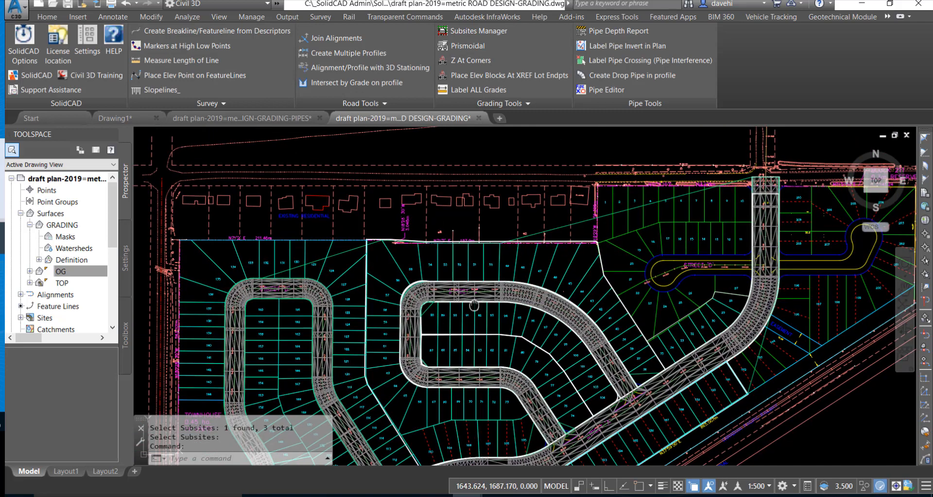
{"action": "middle_click_drag", "start_coordinate": [473, 305], "coordinate": [478, 263]}
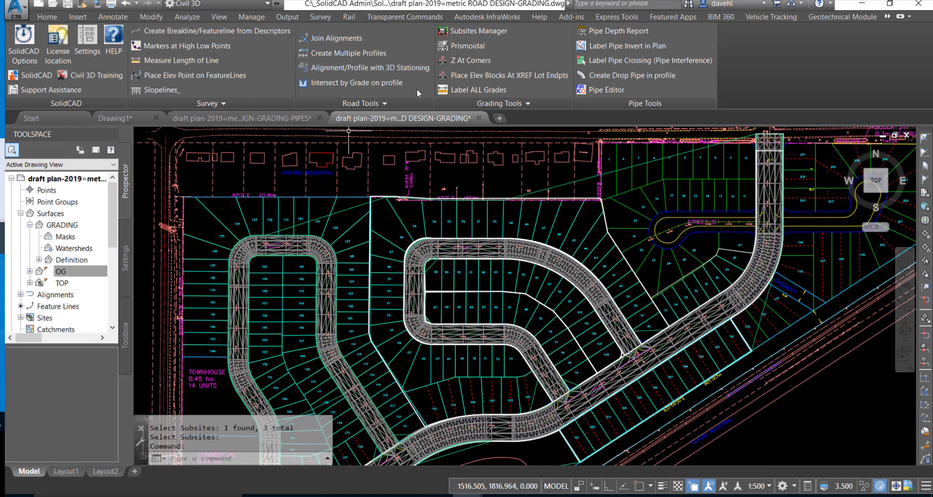
- Open the prismoidal volumes tool and set OG as the first surface and GRADING as the second surface
{"action": "left_click", "coordinate": [467, 47]}
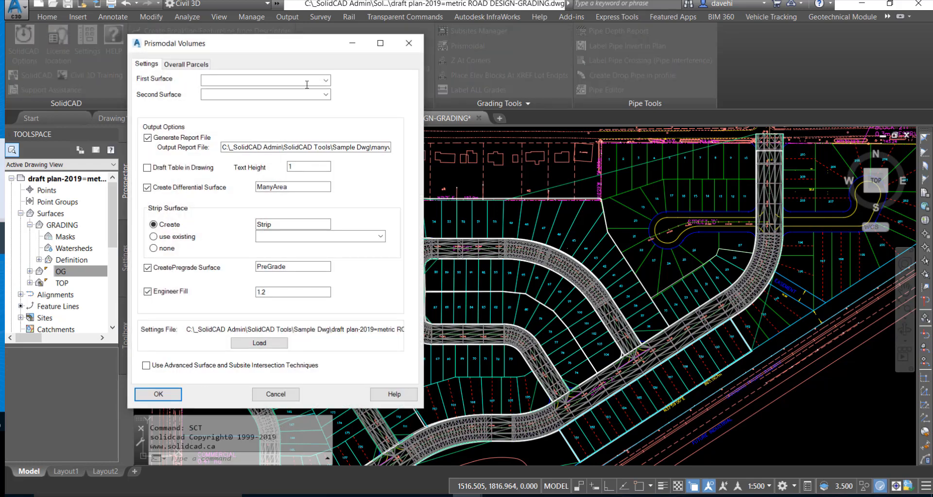
{"action": "left_click_drag", "start_coordinate": [247, 48], "coordinate": [283, 53]}
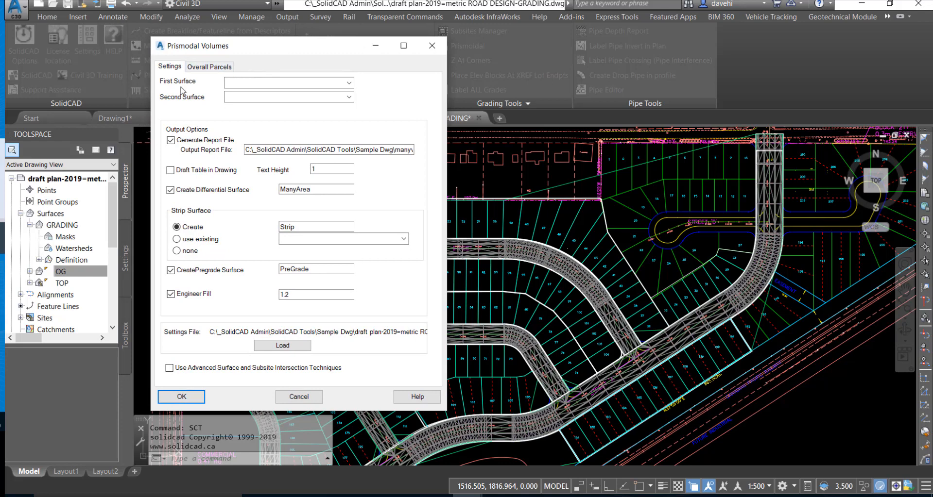
{"action": "left_click", "coordinate": [349, 83]}
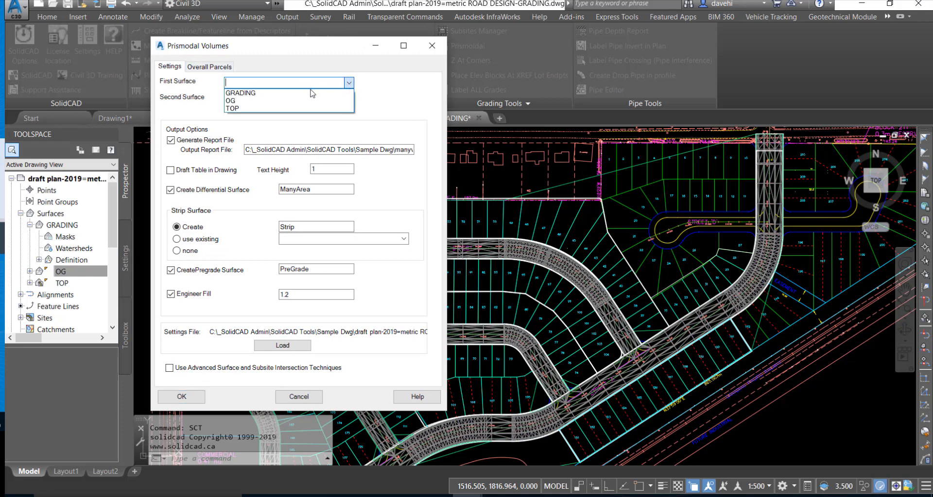
{"action": "left_click", "coordinate": [287, 101]}
{"action": "left_click", "coordinate": [348, 96]}
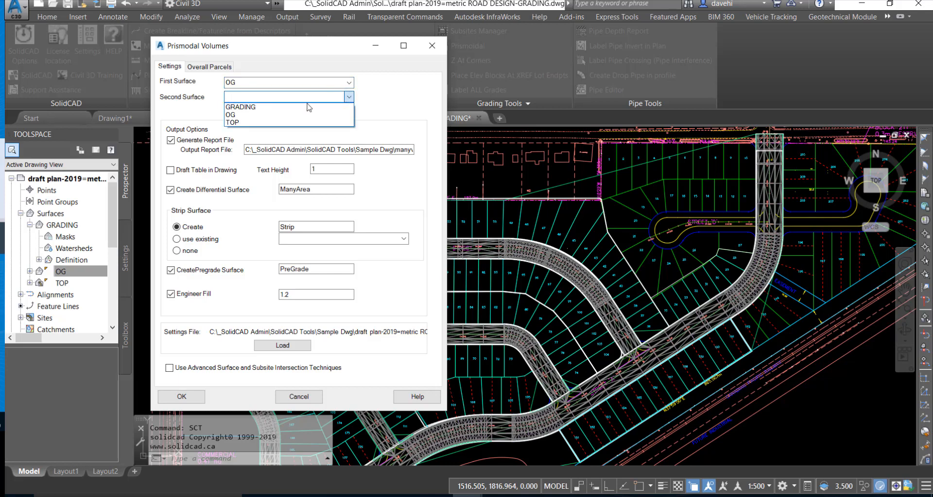
{"action": "left_click", "coordinate": [279, 107]}
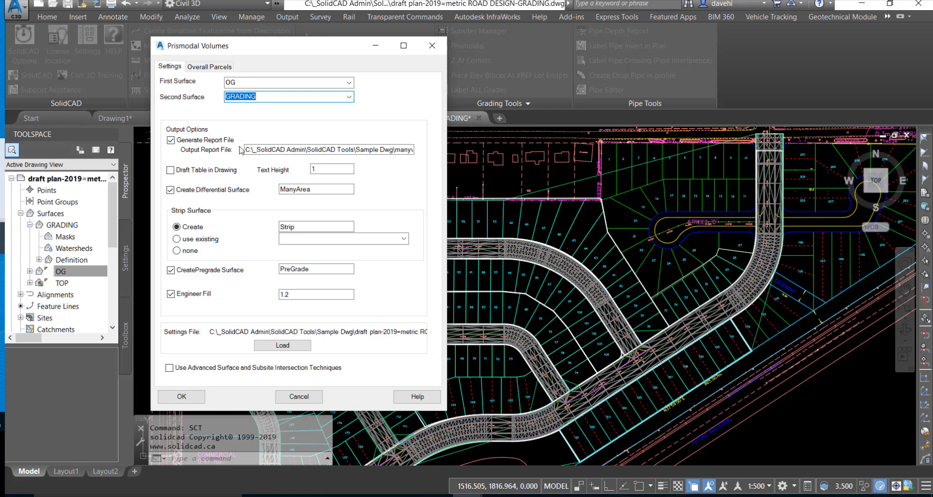
- Enable drafting the volume table in the drawing, keeping the manyvol.rep report, ManyArea and PreGrade surface names and engineer fill of 1.2
{"action": "left_click_drag", "start_coordinate": [246, 150], "coordinate": [414, 147]}
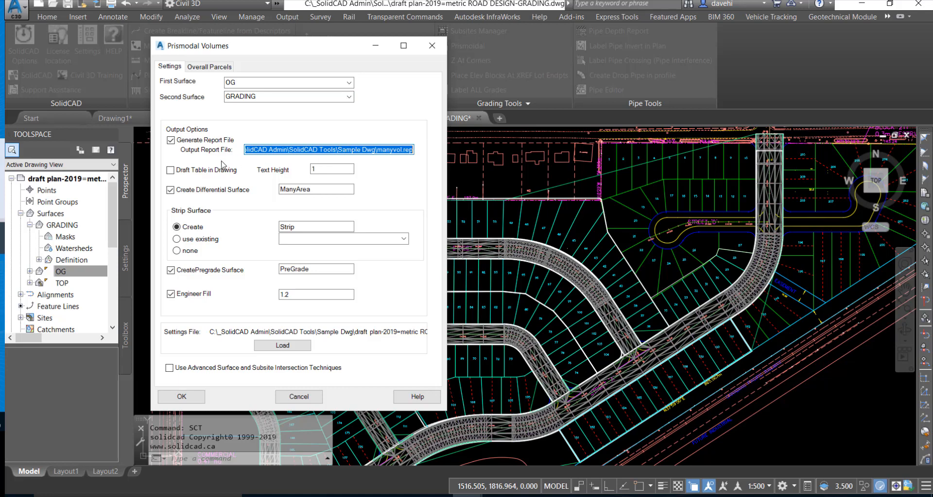
{"action": "left_click", "coordinate": [170, 171]}
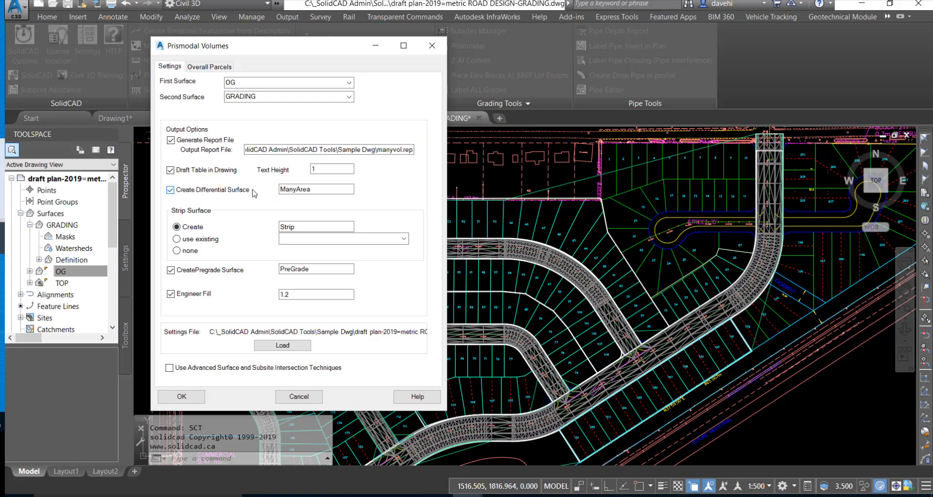
{"action": "left_click_drag", "start_coordinate": [328, 191], "coordinate": [272, 195]}
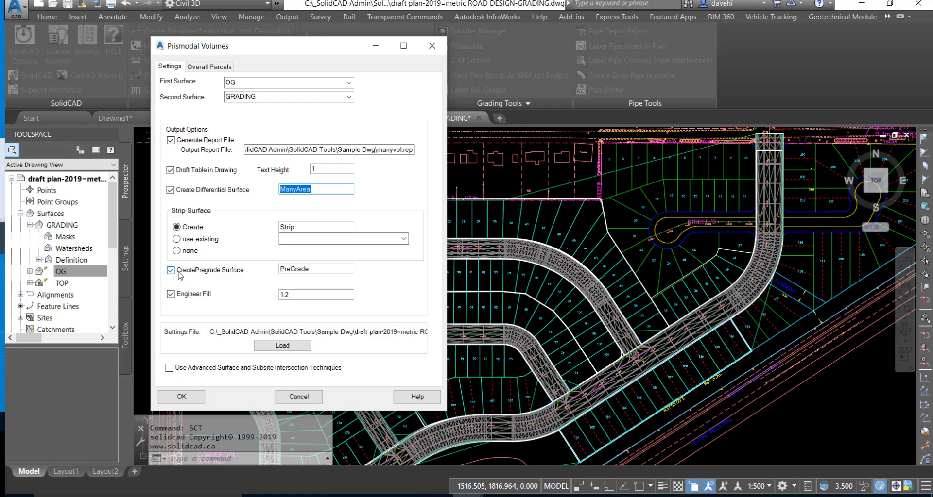
{"action": "left_click", "coordinate": [307, 270]}
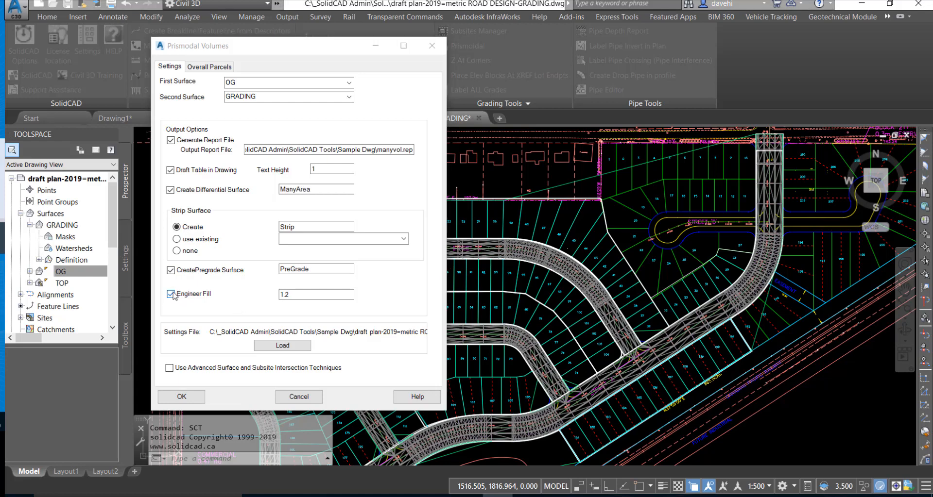
{"action": "left_click", "coordinate": [299, 295]}
- Load the subsite settings file "draft plan-2019=metric ROAD DESIGN-GRADING-Subsites-test.asc"
{"action": "left_click", "coordinate": [284, 346]}
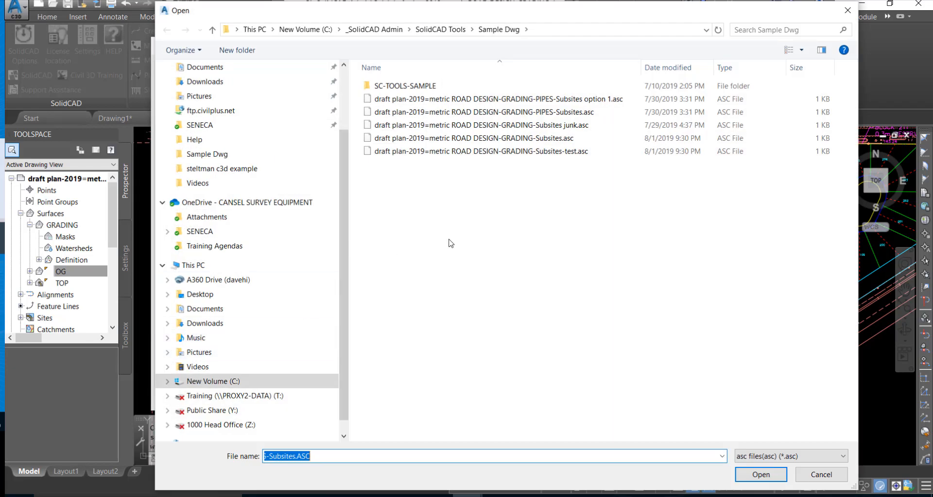
{"action": "left_click", "coordinate": [524, 152]}
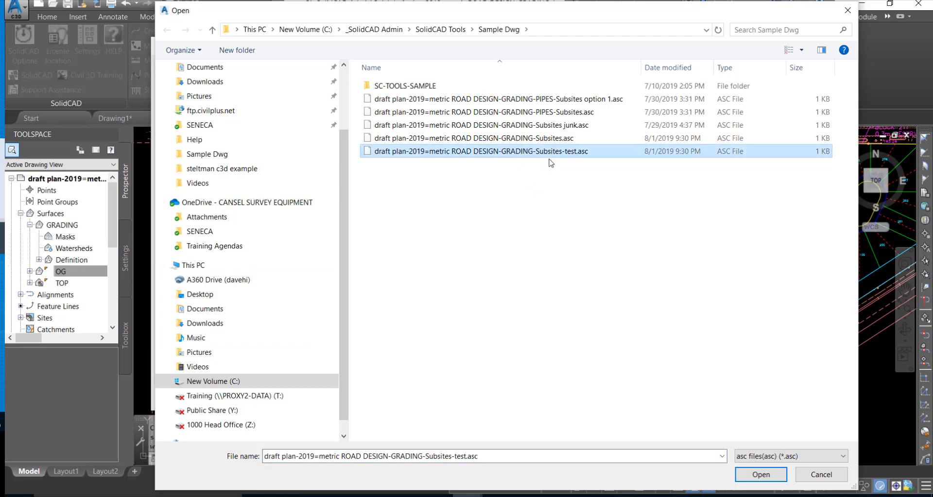
{"action": "left_click", "coordinate": [754, 469]}
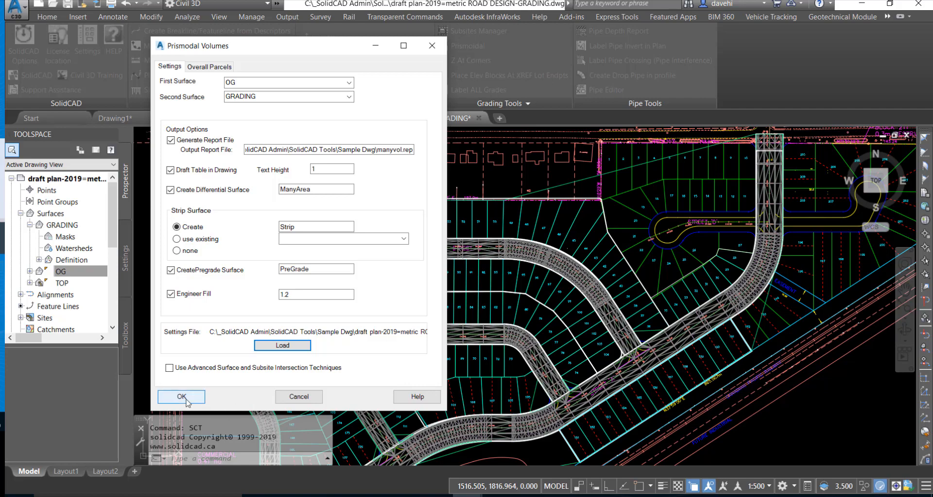
- Run the volume calculation with cut and fill bulking factors of 1.0 and the Basic feature line style
{"action": "left_click", "coordinate": [182, 397]}
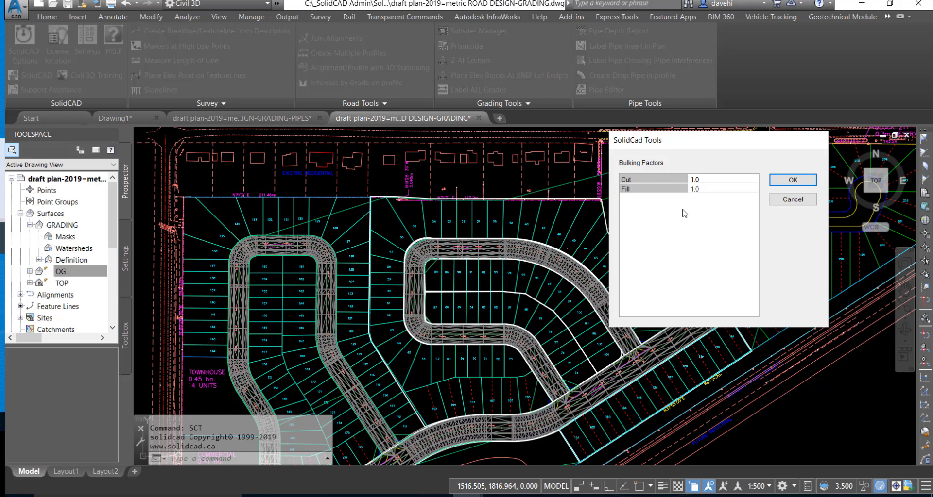
{"action": "left_click", "coordinate": [792, 181]}
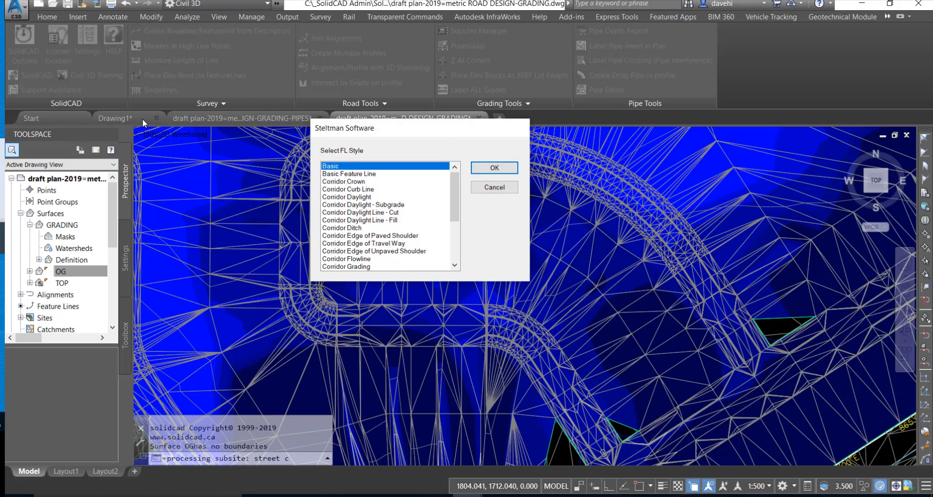
{"action": "left_click", "coordinate": [495, 167]}
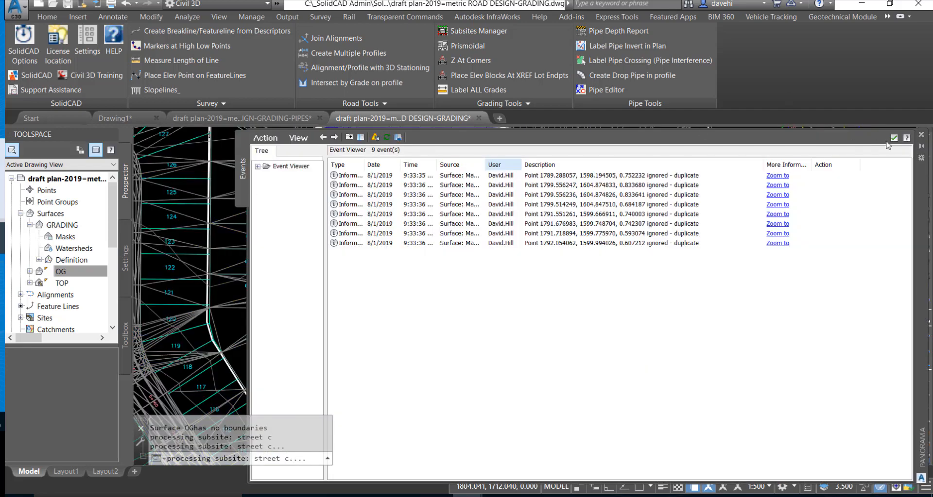
- Review the totals row in the manyvol.rep volume report, and close the report and the event viewer
{"action": "left_click", "coordinate": [921, 136]}
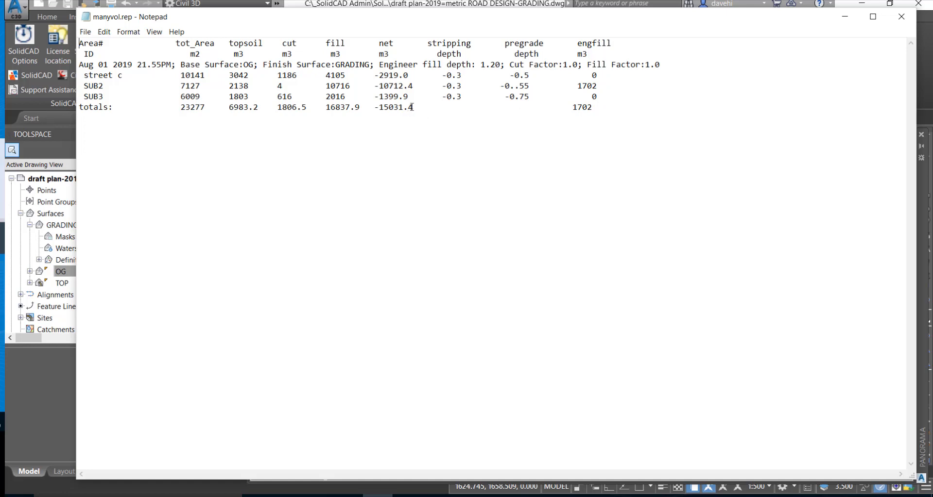
{"action": "left_click_drag", "start_coordinate": [413, 107], "coordinate": [239, 108]}
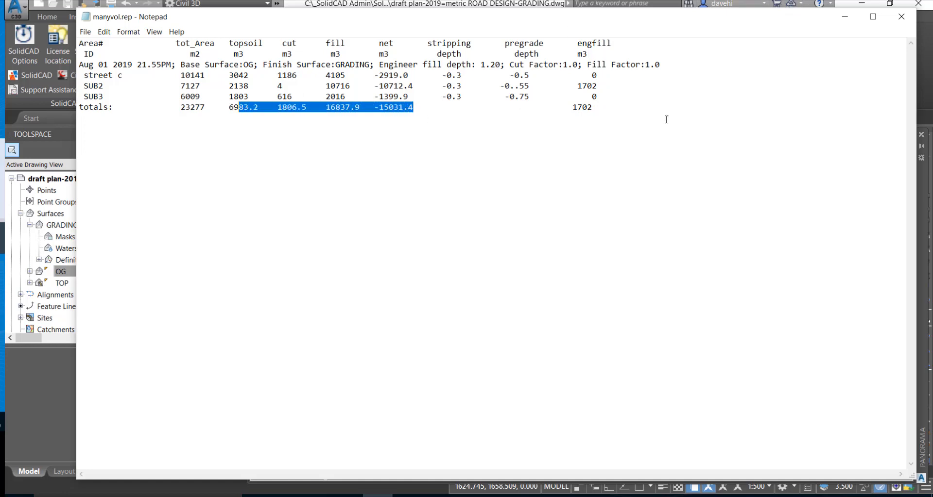
{"action": "left_click", "coordinate": [901, 18]}
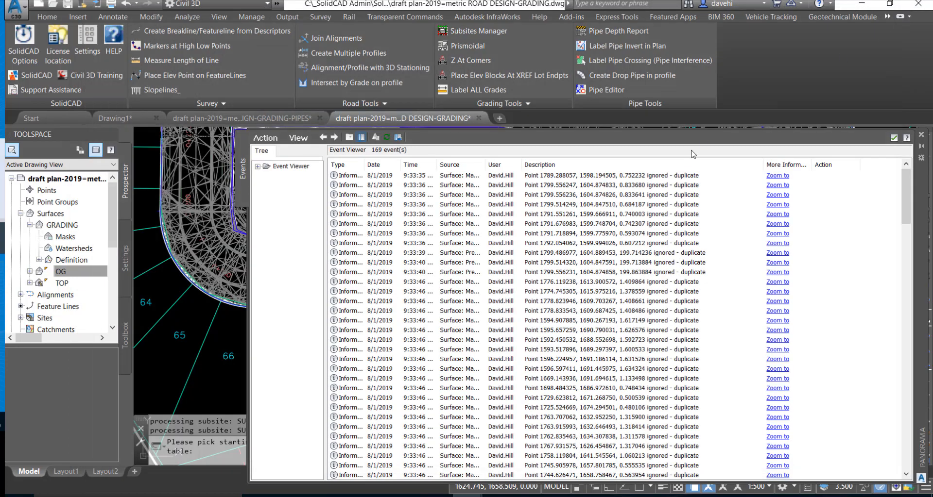
{"action": "left_click", "coordinate": [921, 135]}
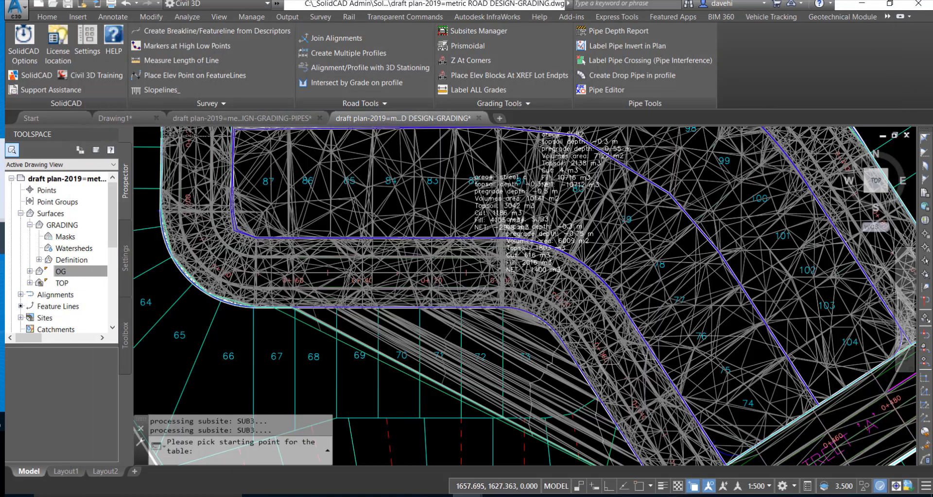
- Place the volume table in the empty area southeast of the subdivision and inspect it
{"action": "scroll", "coordinate": [471, 252], "scroll_direction": "down", "scroll_amount": 5}
{"action": "left_click", "coordinate": [621, 370]}
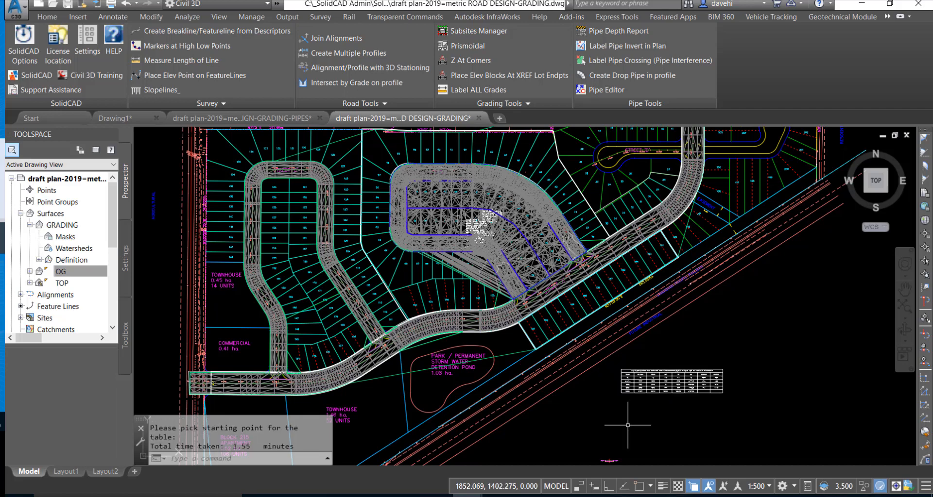
{"action": "scroll", "coordinate": [748, 431], "scroll_direction": "up", "scroll_amount": 4}
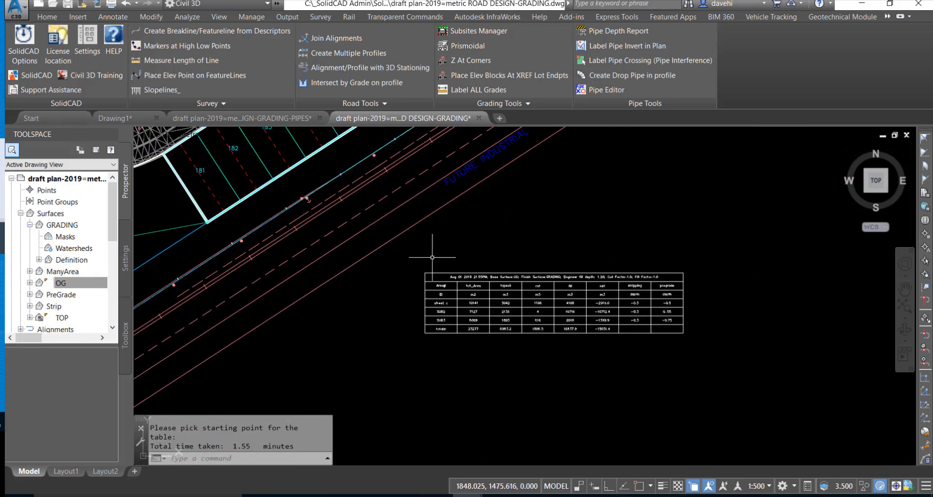
{"action": "scroll", "coordinate": [456, 267], "scroll_direction": "down", "scroll_amount": 4}
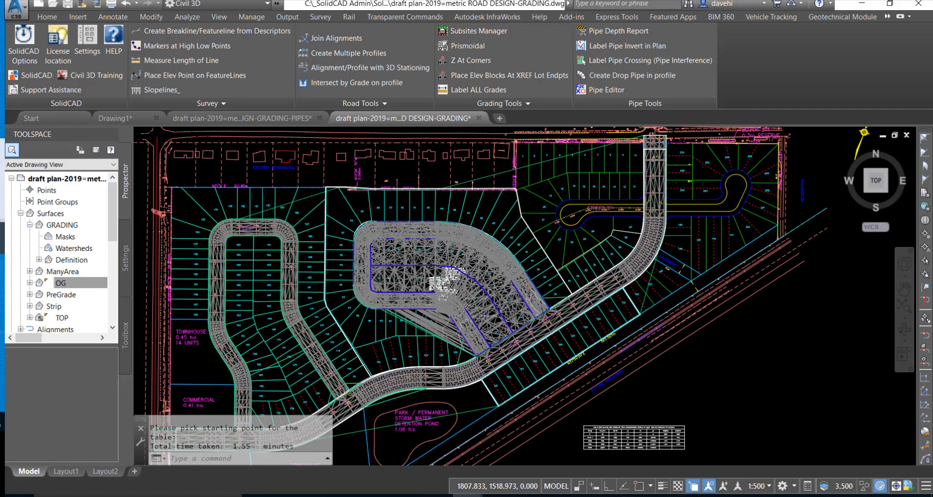
- Move the street c volume label about 23 m west, clear of the SUB2 and SUB3 labels
{"action": "scroll", "coordinate": [462, 291], "scroll_direction": "up", "scroll_amount": 6}
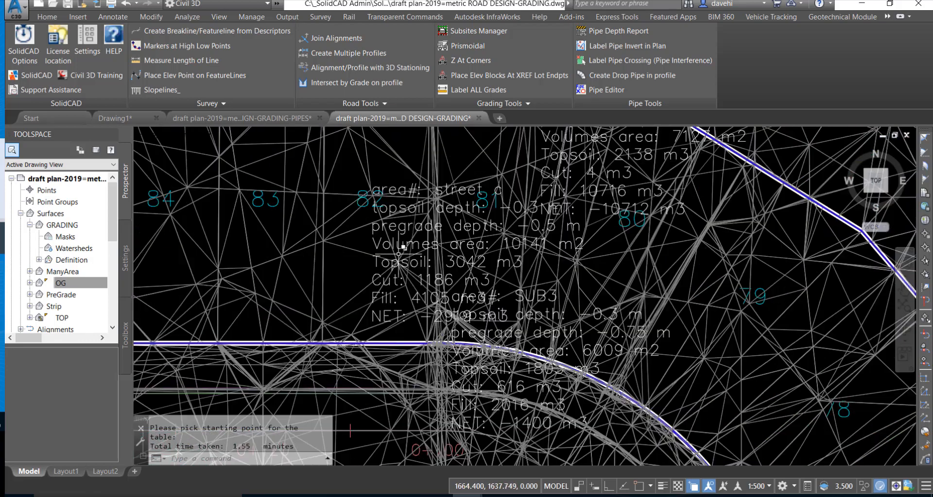
{"action": "left_click", "coordinate": [389, 248]}
{"action": "left_click", "coordinate": [373, 252]}
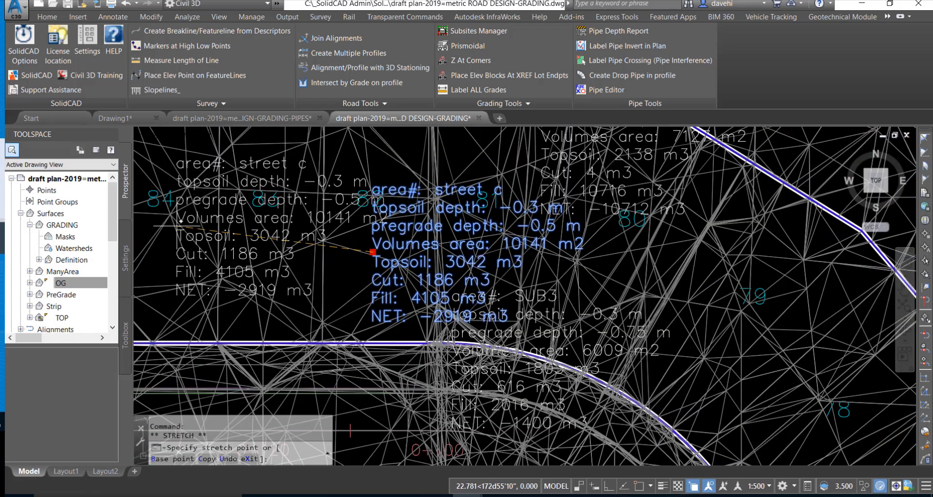
{"action": "left_click", "coordinate": [180, 221]}
{"action": "left_click", "coordinate": [343, 247]}
{"action": "middle_click_drag", "start_coordinate": [342, 248], "coordinate": [484, 254]}
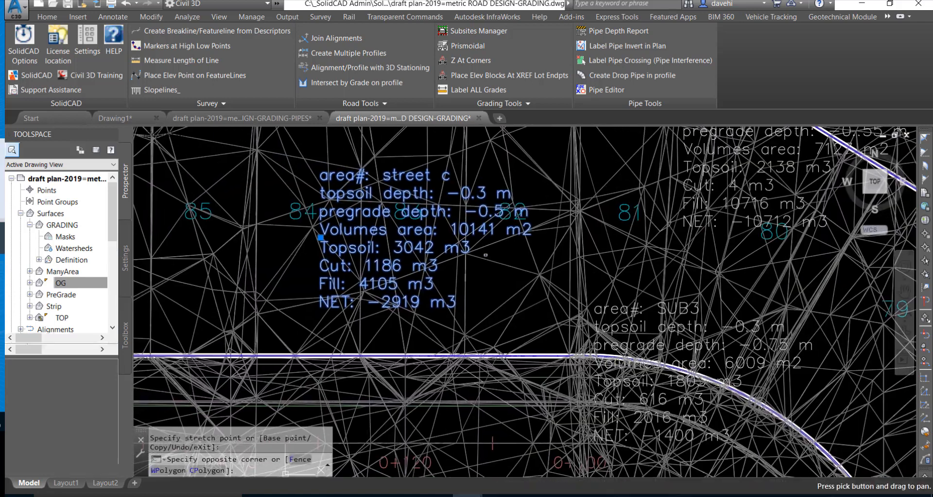
{"action": "left_click", "coordinate": [505, 247]}
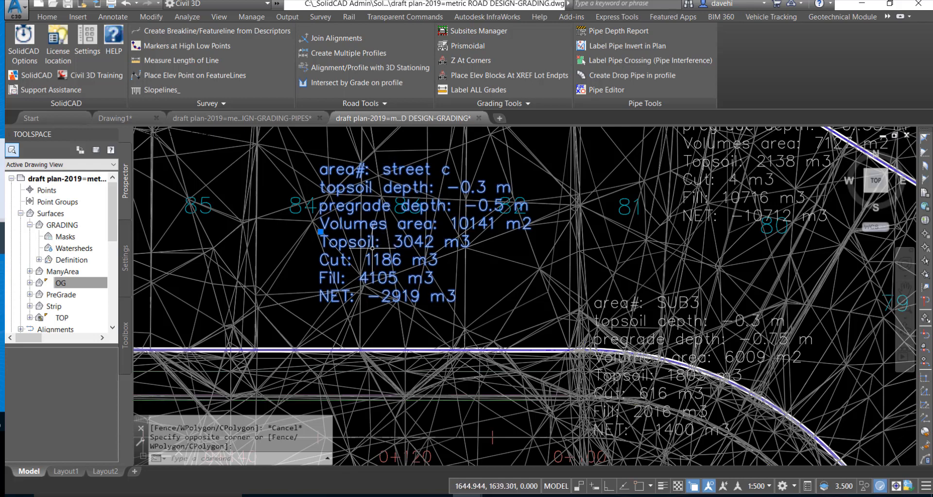
- Reopen the Subsite Manager to review the street c topsoil and pregrade depths, and open then cancel saving a copy of the list
{"action": "scroll", "coordinate": [41, 245], "scroll_direction": "down", "scroll_amount": 1}
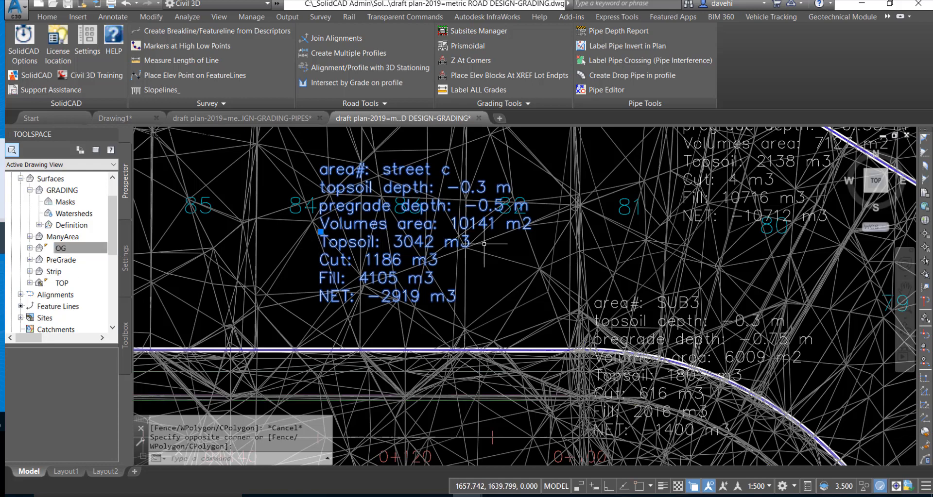
{"action": "left_click", "coordinate": [469, 33]}
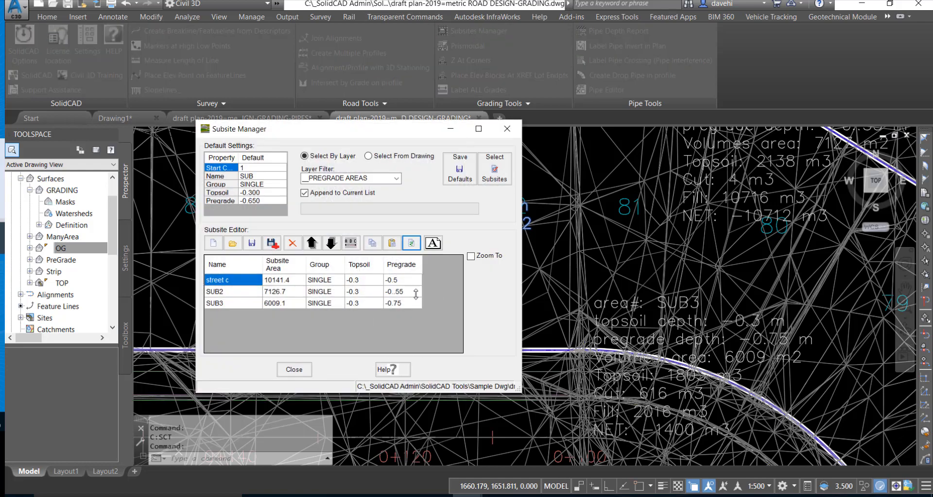
{"action": "left_click", "coordinate": [392, 282]}
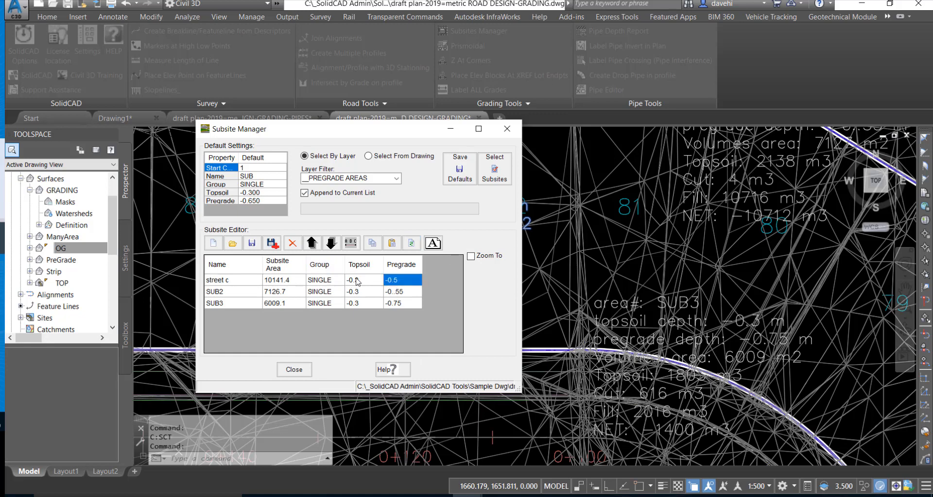
{"action": "left_click", "coordinate": [273, 244]}
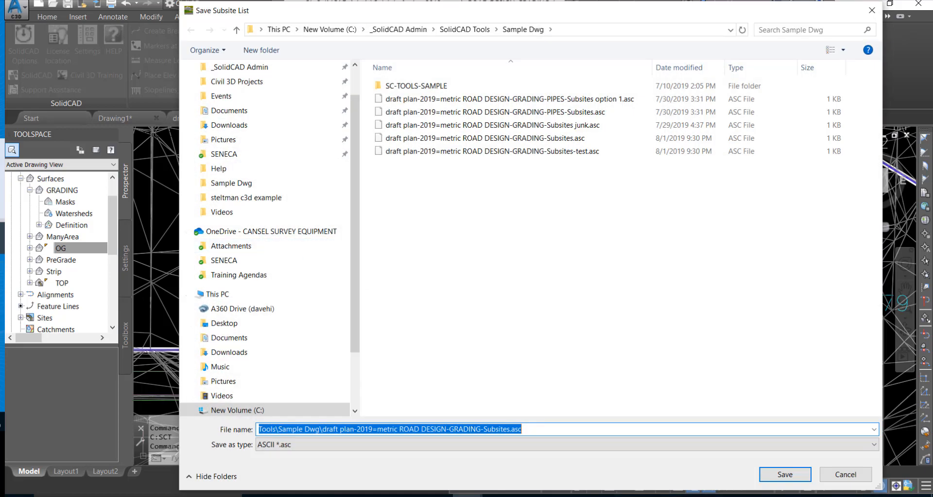
{"action": "left_click", "coordinate": [845, 475]}
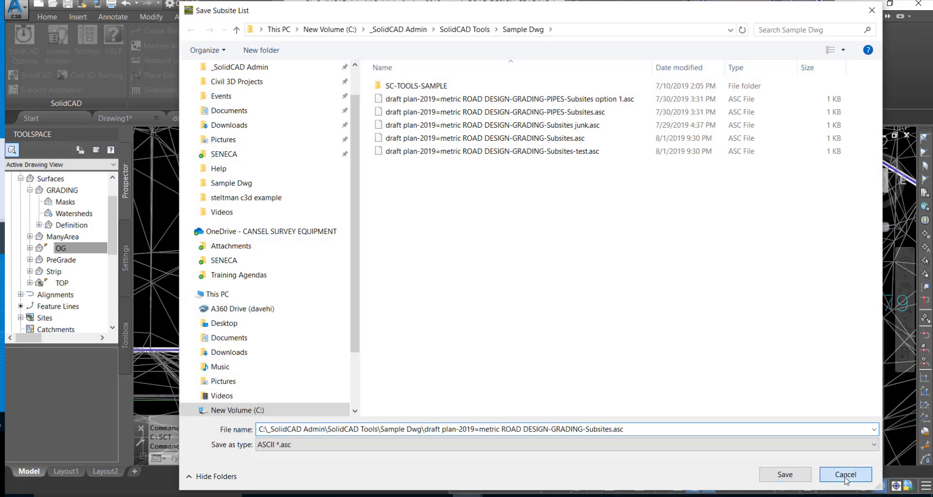